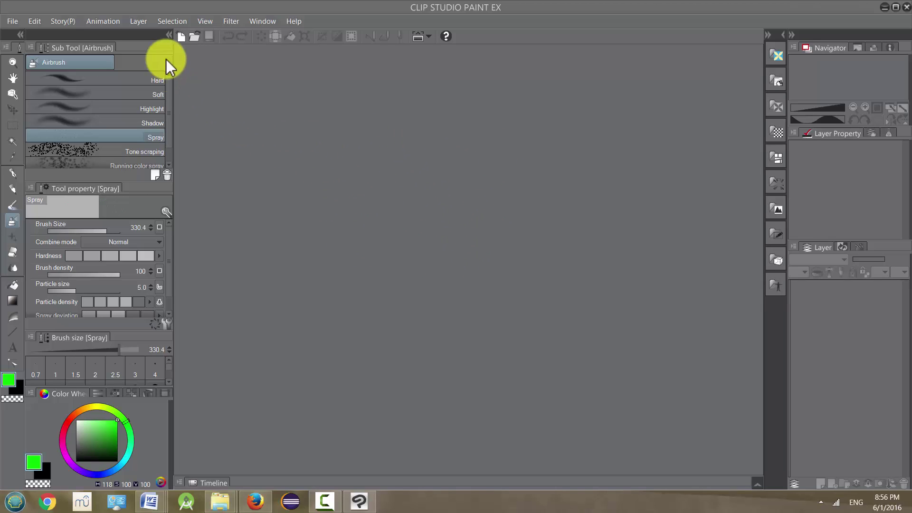
- Open the New canvas dialog, showing the Classic Comic preset at 11.00 × 17.00 in, 600 dpi
click(180, 38)
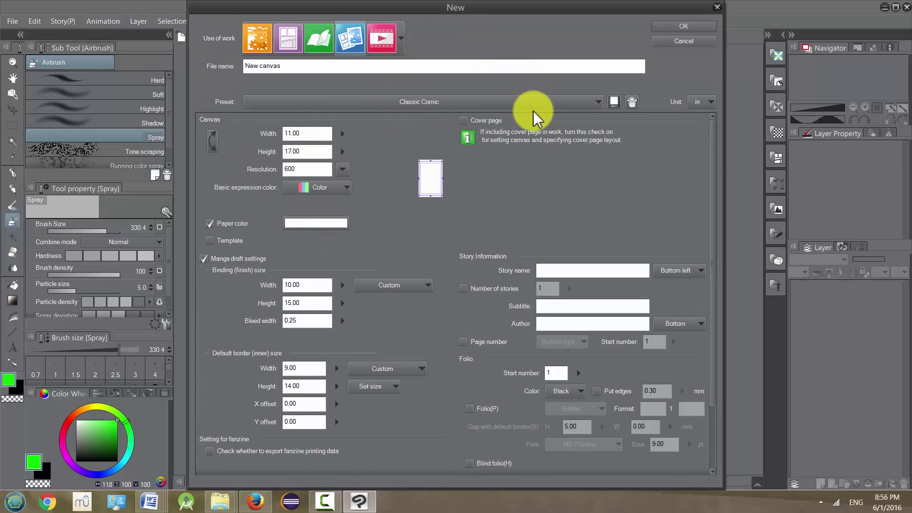
- Create the 11 × 17 in, 600 dpi Classic Comic canvas and draw two green G-pen strokes across it
drag(712, 167, 712, 127)
click(686, 26)
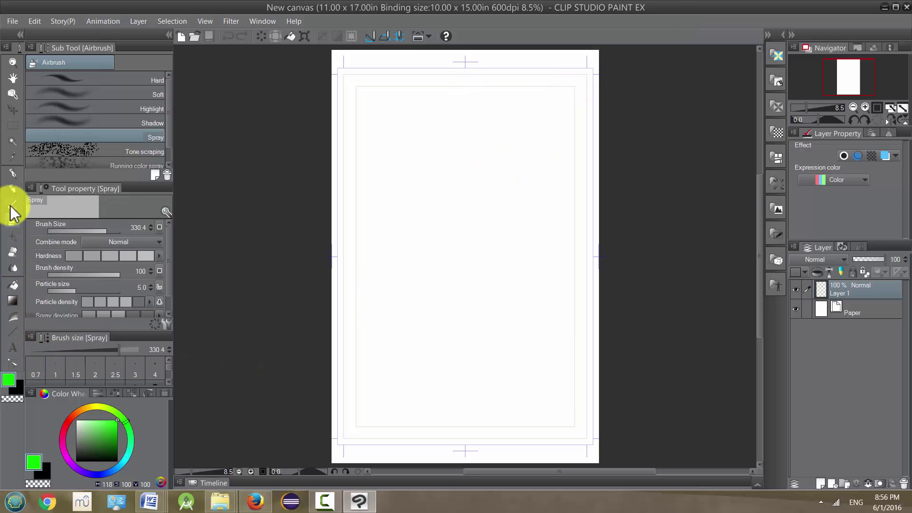
click(12, 174)
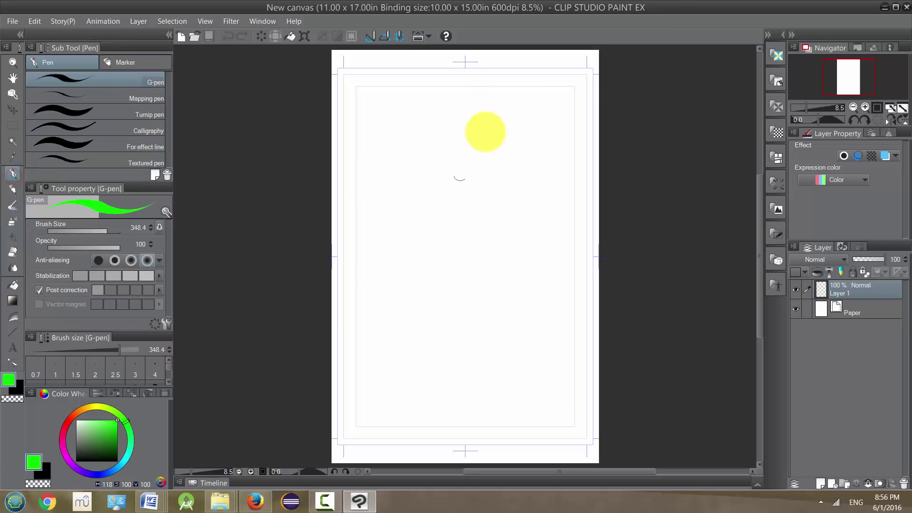
mouse_move(507, 94)
mouse_down()
mouse_move(471, 225)
mouse_move(613, 309)
mouse_up()
drag(335, 300, 599, 190)
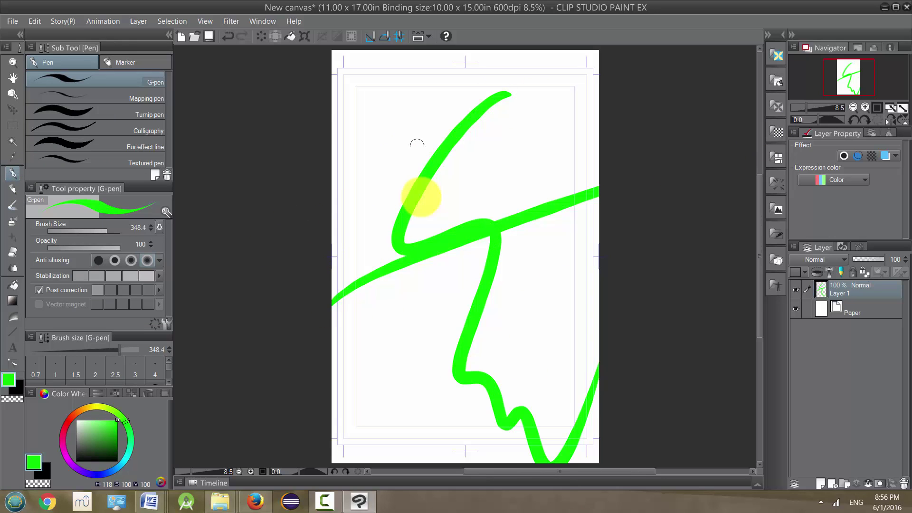
click(33, 21)
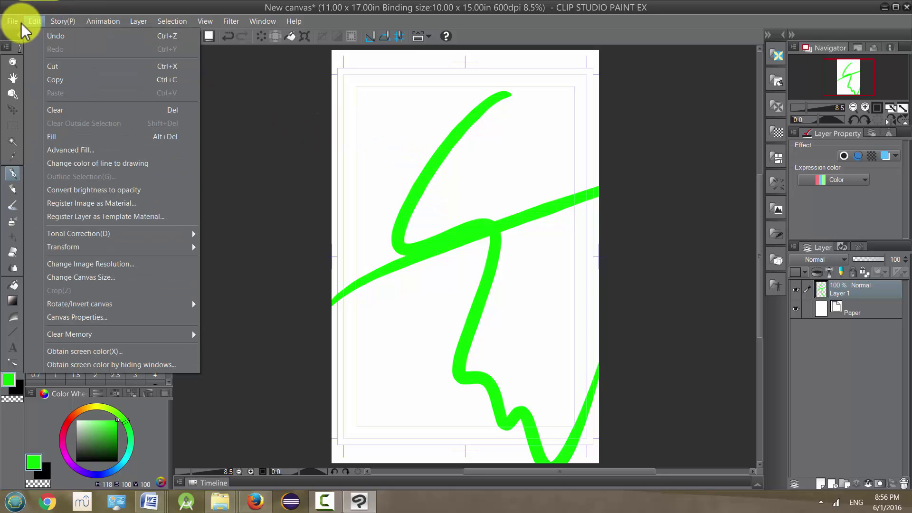
- Open the Change Canvas Size dialog from the Edit menu
click(15, 21)
mouse_move(27, 21)
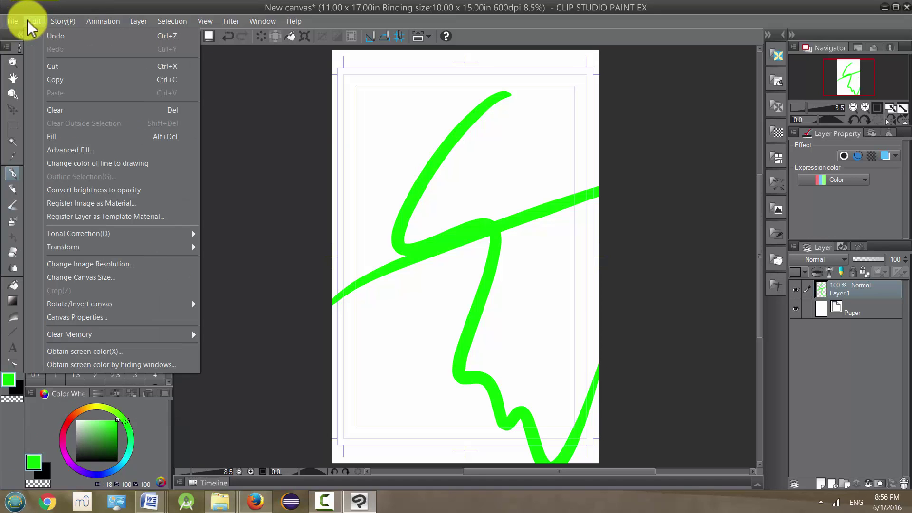
click(89, 277)
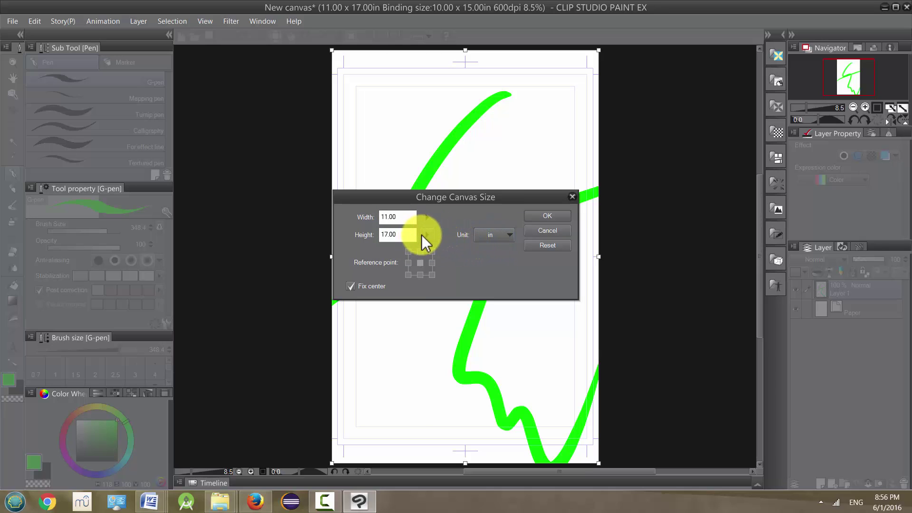
- Adjust the canvas to width 10.42 in and height 20 in
drag(425, 234, 367, 235)
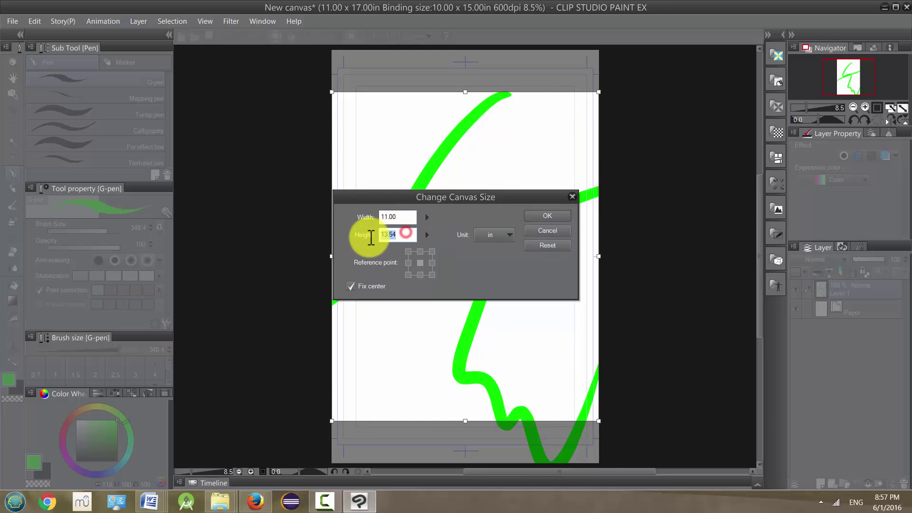
text(2)
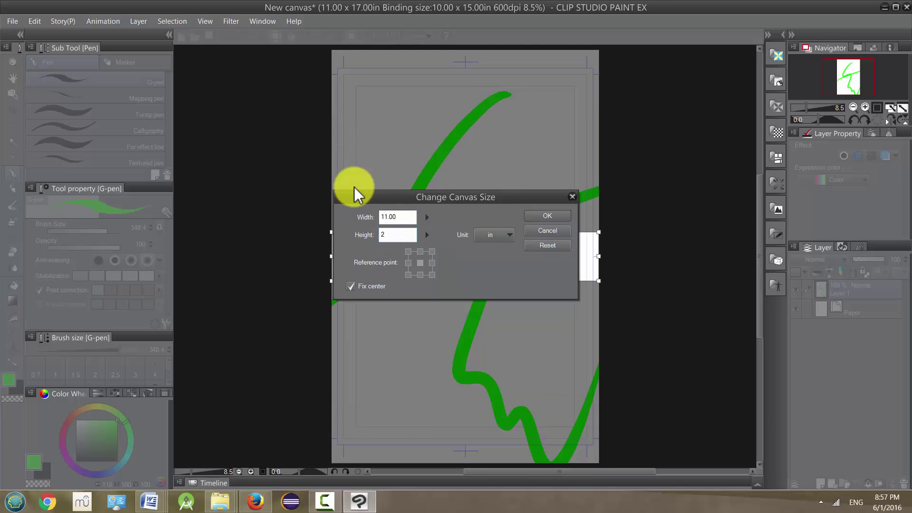
text(0)
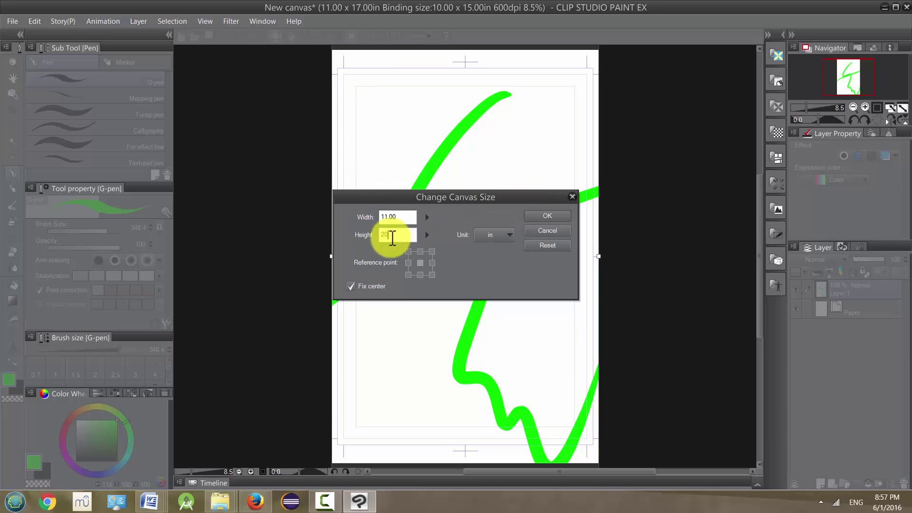
mouse_move(430, 219)
mouse_down()
mouse_move(429, 207)
mouse_move(430, 221)
mouse_up()
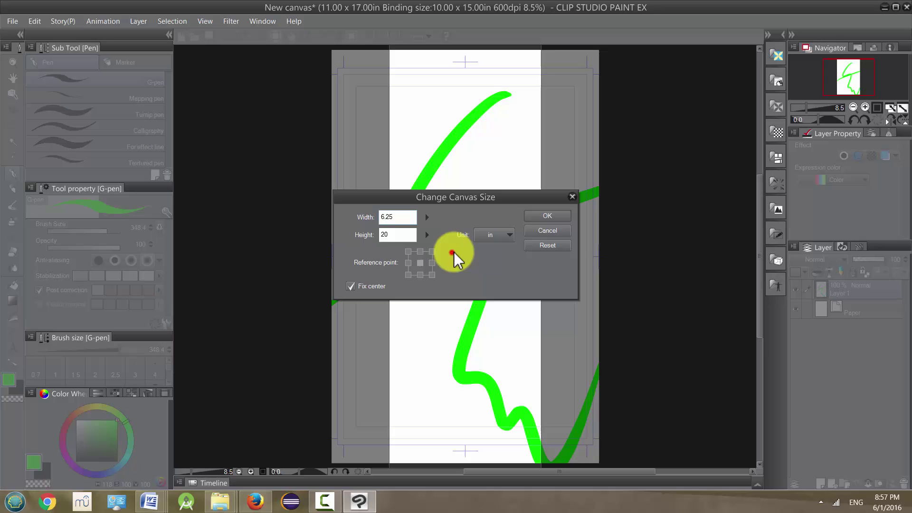
double_click(412, 218)
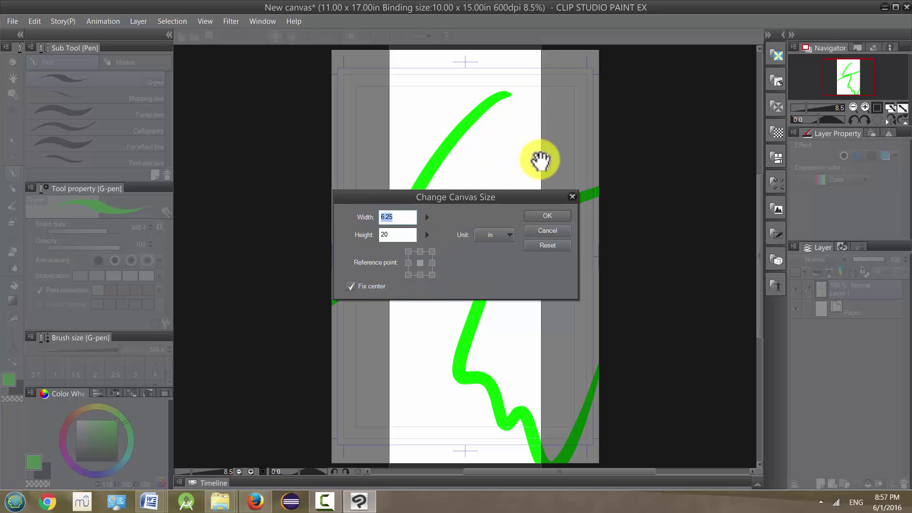
drag(429, 217, 429, 214)
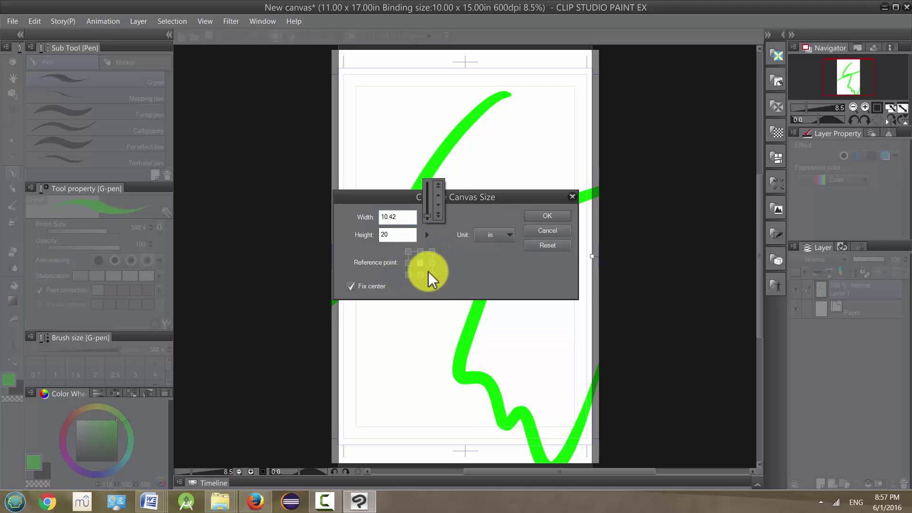
- Turn off Fix center, accept dropping crop marks and border, and apply 7.30 × 11.46 in anchored bottom-left
click(390, 285)
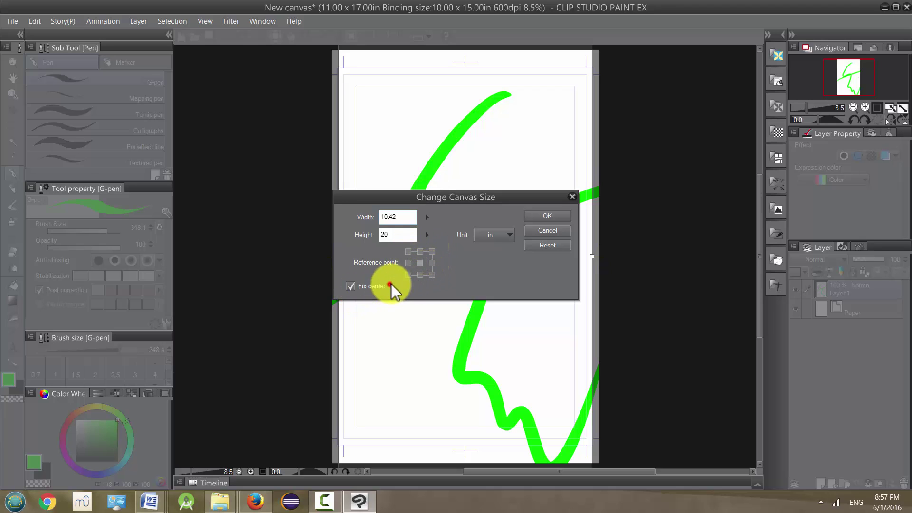
click(351, 286)
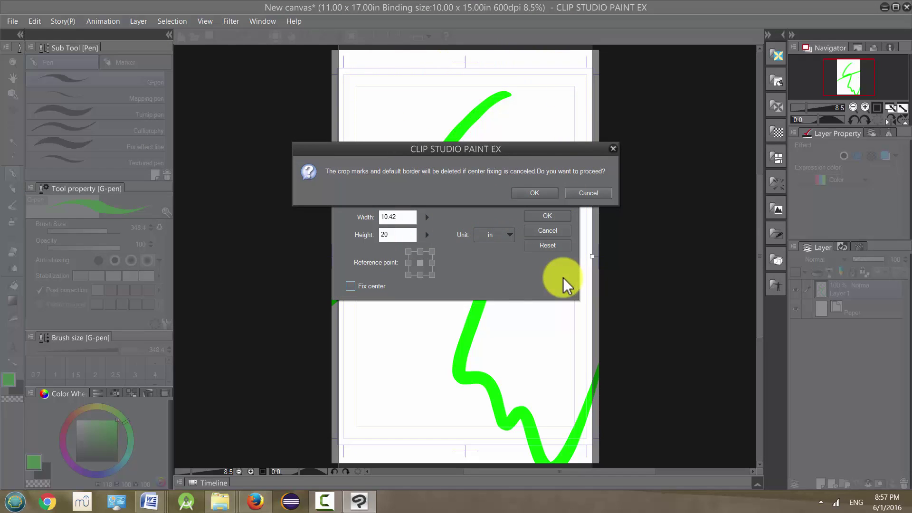
click(535, 193)
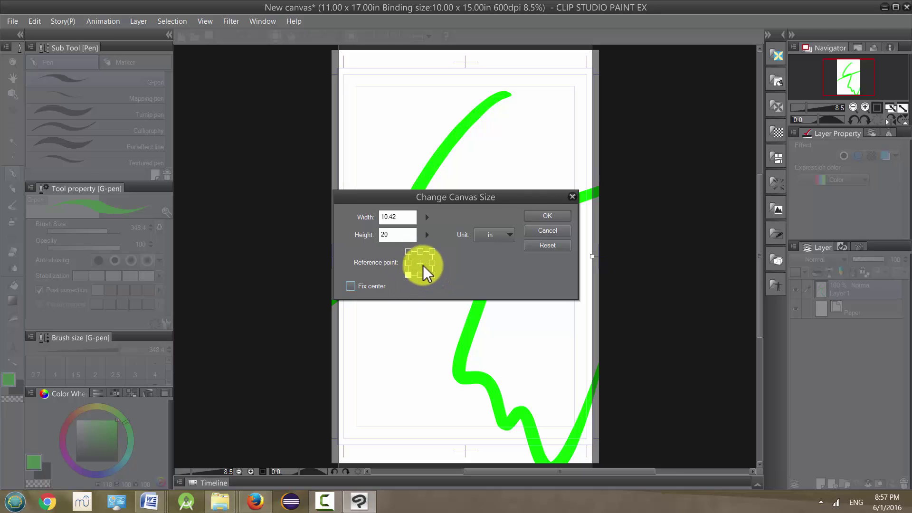
click(427, 235)
drag(428, 238, 427, 218)
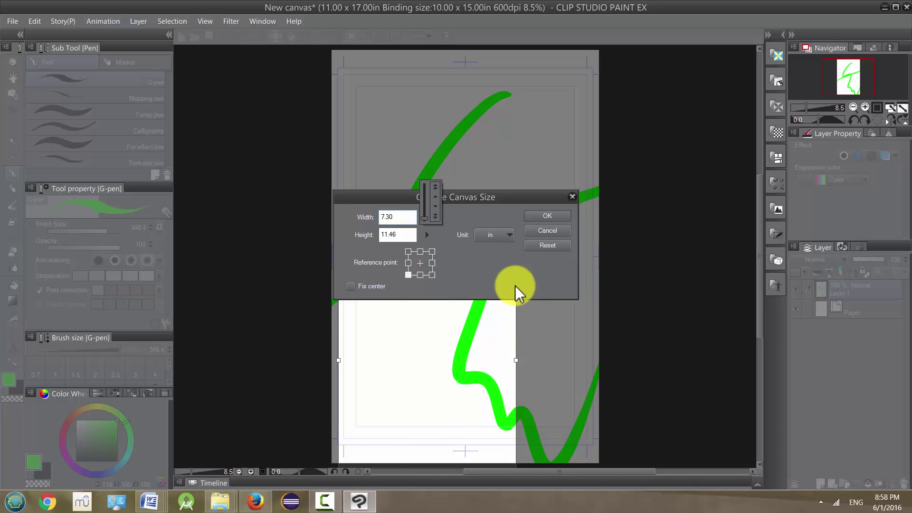
click(549, 216)
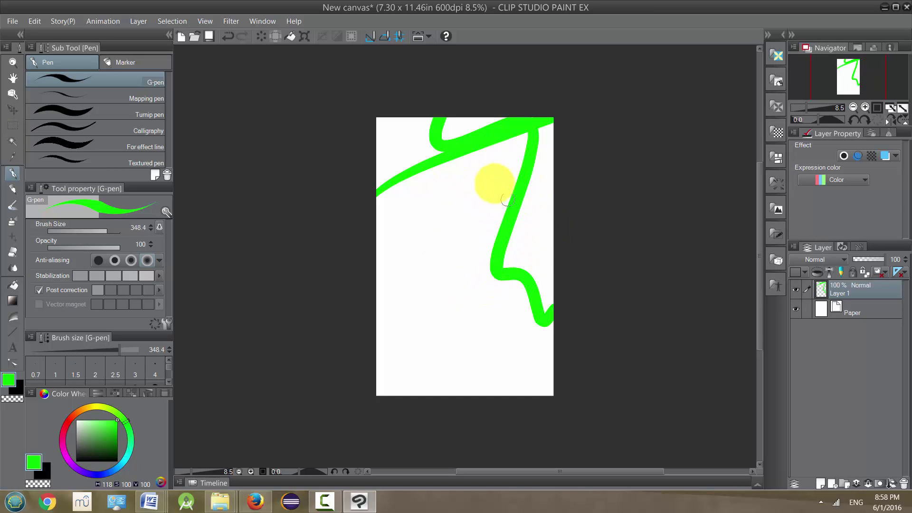
- Reopen Change Canvas Size and drag the canvas corners out to 13.69 × 13.93 in
click(35, 21)
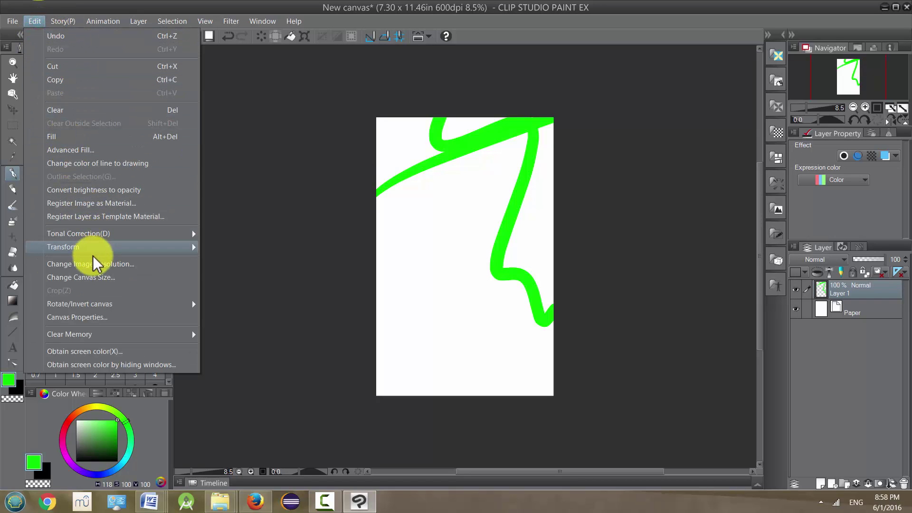
click(96, 278)
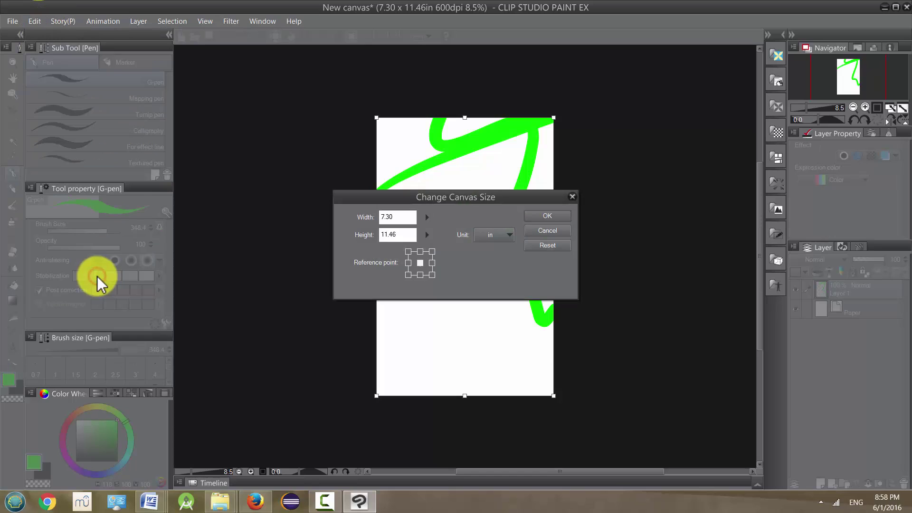
drag(519, 197, 310, 152)
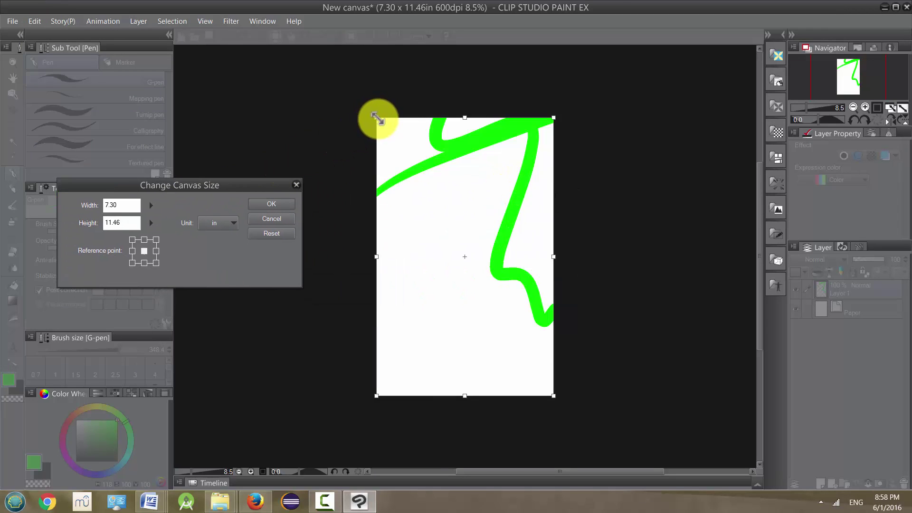
drag(552, 118, 672, 72)
drag(672, 396, 709, 409)
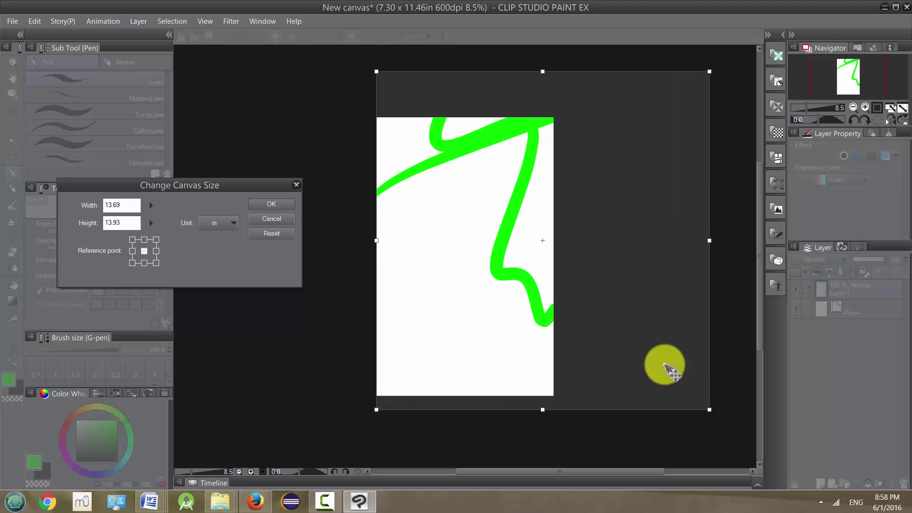
click(272, 204)
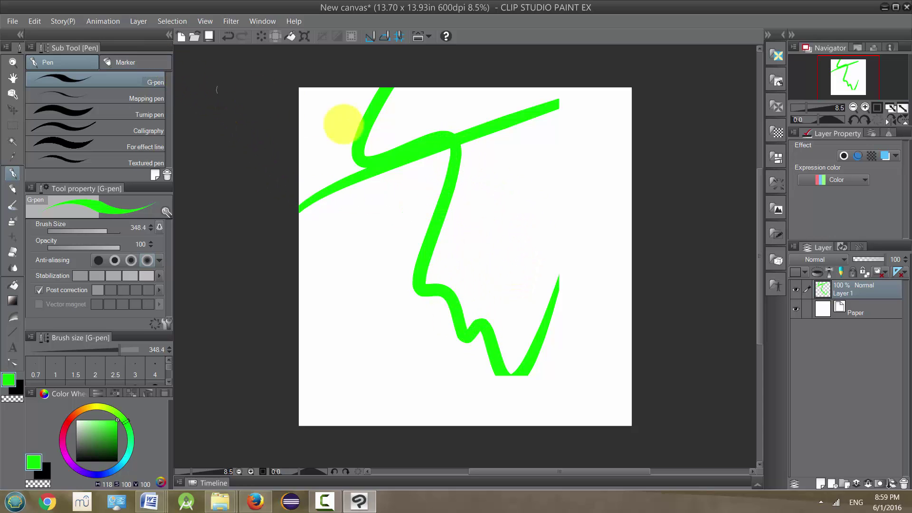
- Open the Change Image Resolution dialog and move it away from the drawing
click(34, 21)
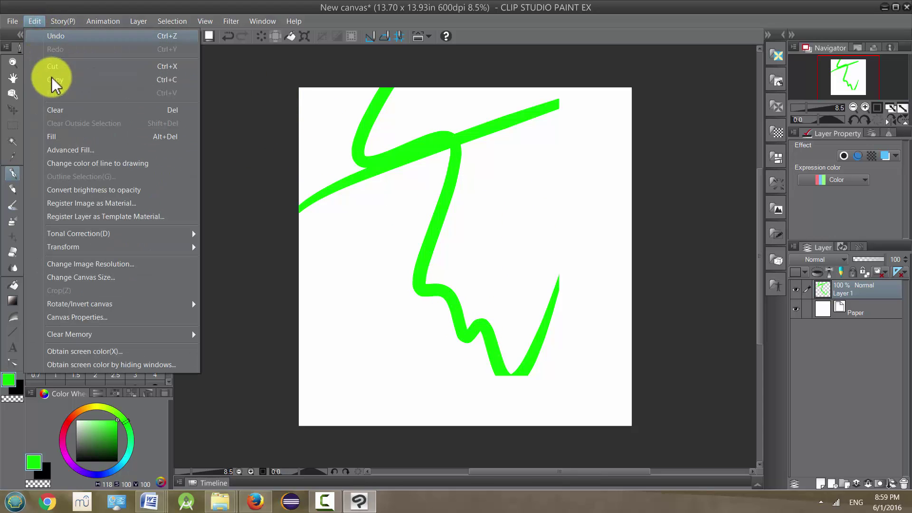
click(86, 265)
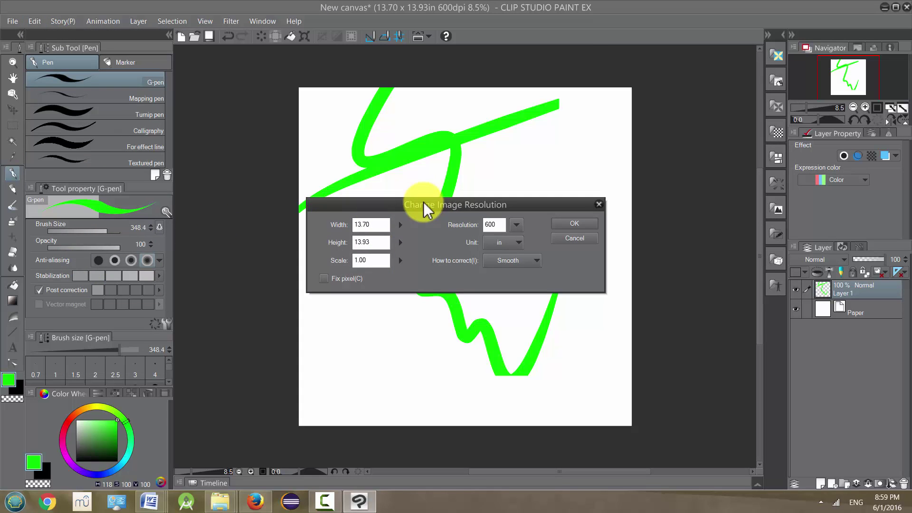
drag(424, 209, 158, 181)
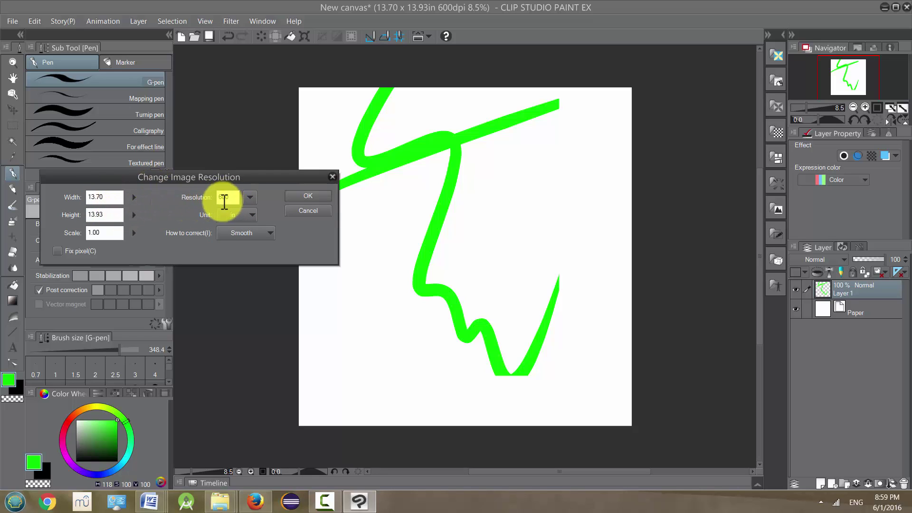
- Set resolution to 72, keeping unit 'in' and Smooth correction
click(250, 197)
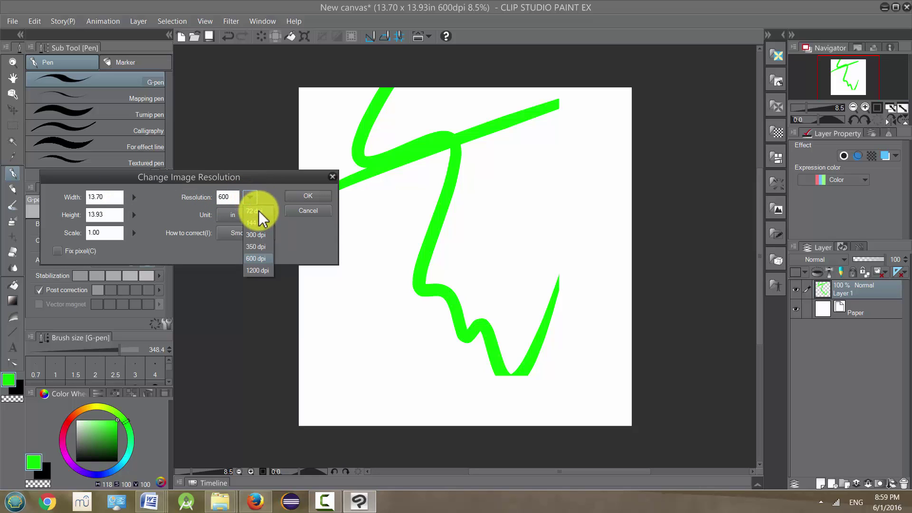
click(259, 210)
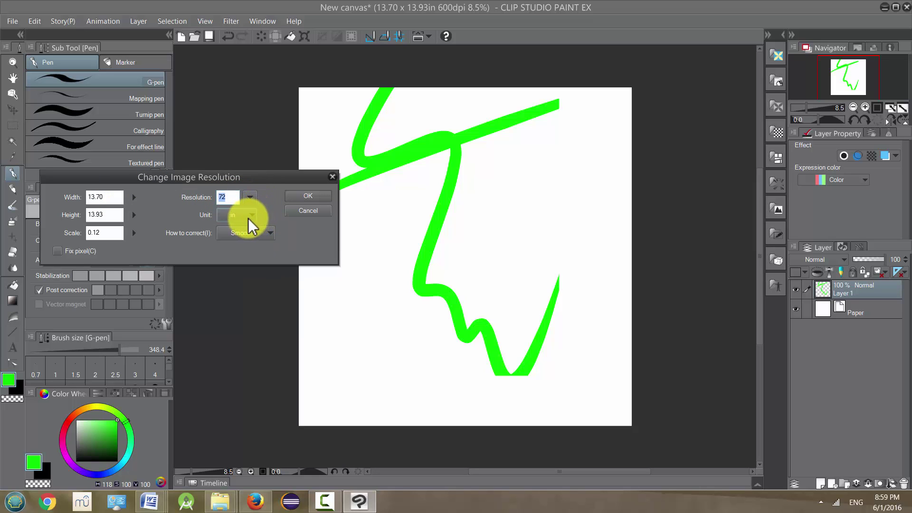
click(247, 216)
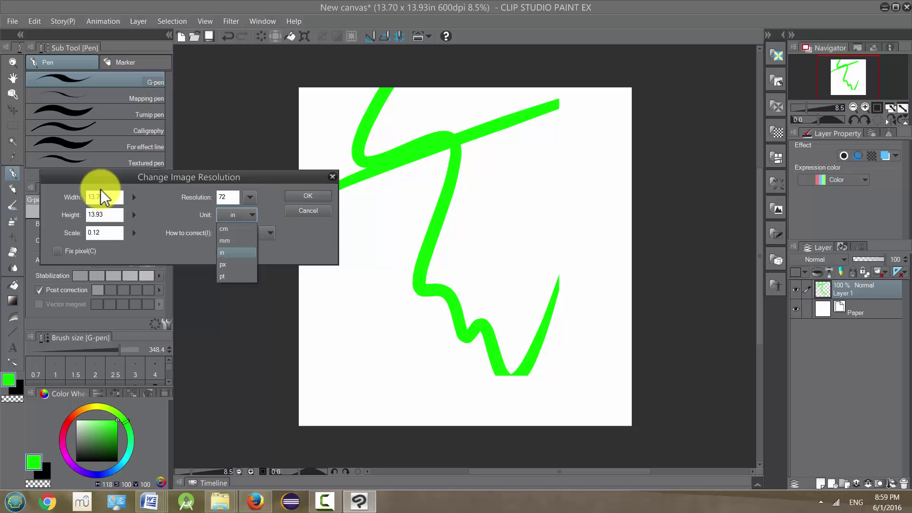
click(259, 212)
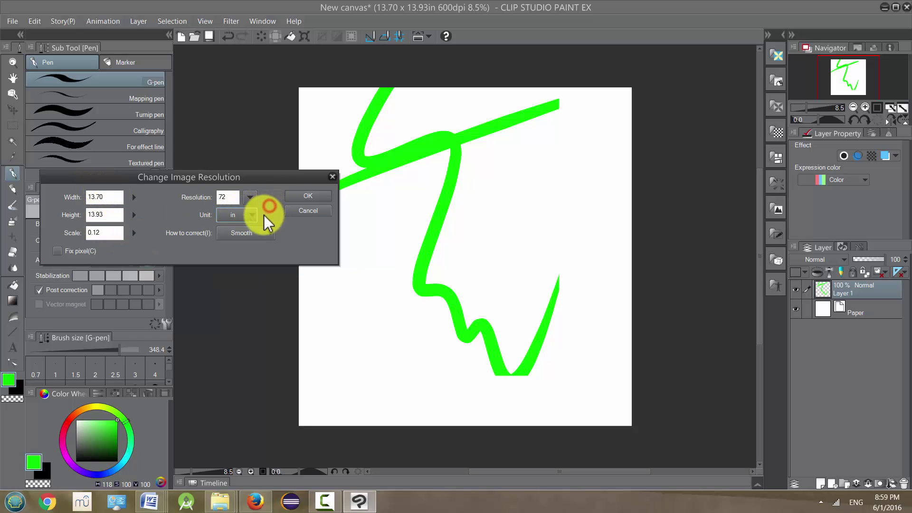
click(224, 197)
text(72)
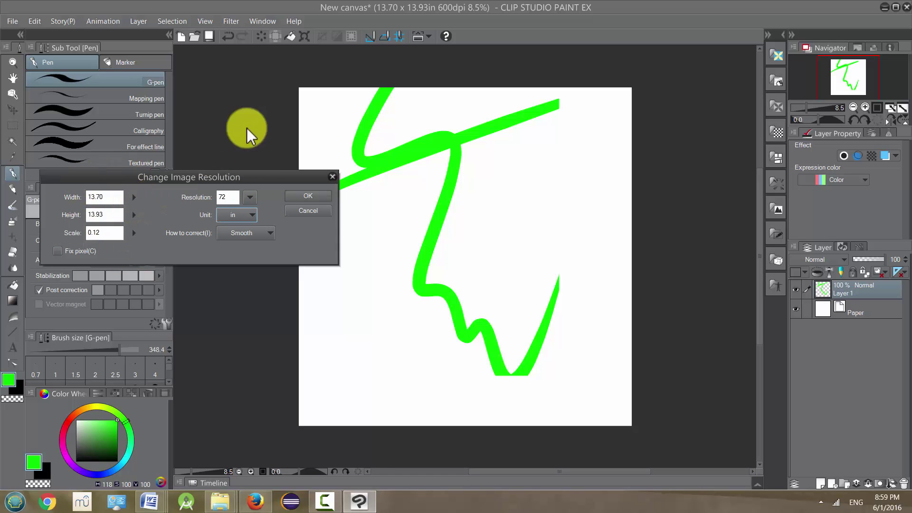
click(239, 237)
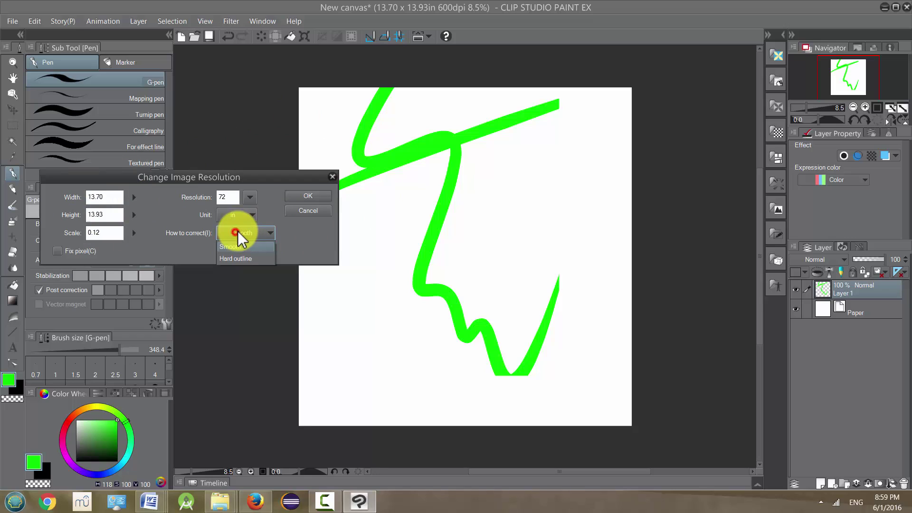
click(277, 219)
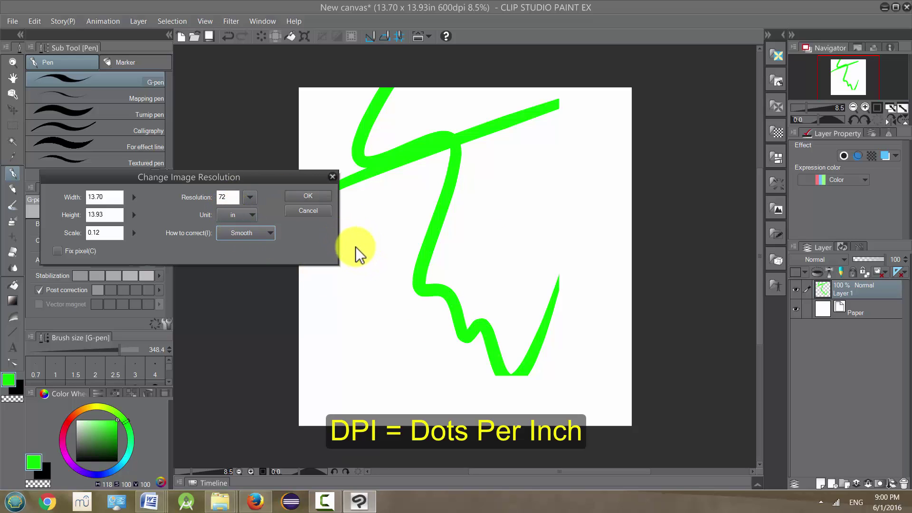
click(240, 233)
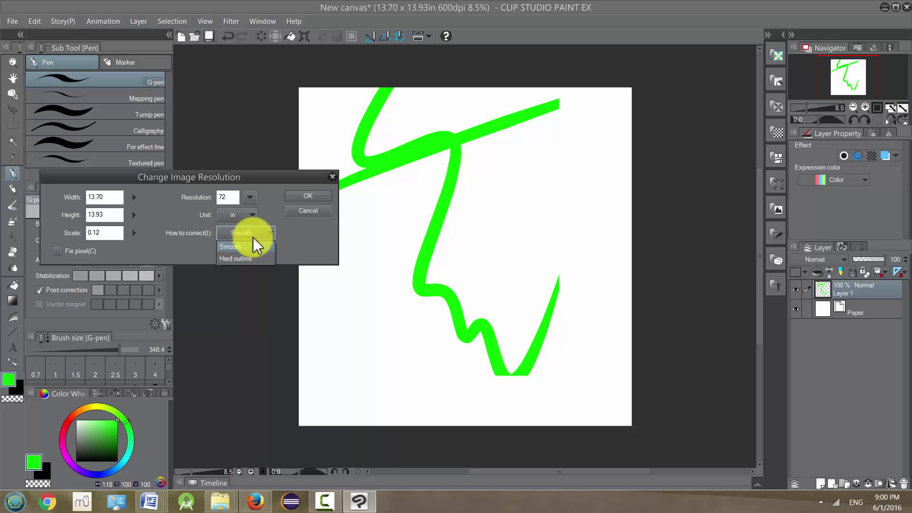
click(311, 244)
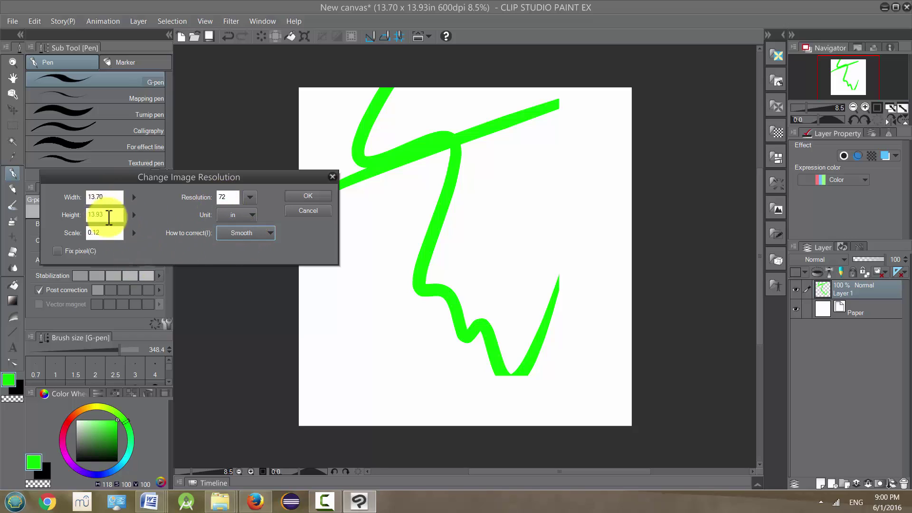
- Apply the 72 dpi resample, then zoom and pan to inspect the pixelated green strokes
click(307, 196)
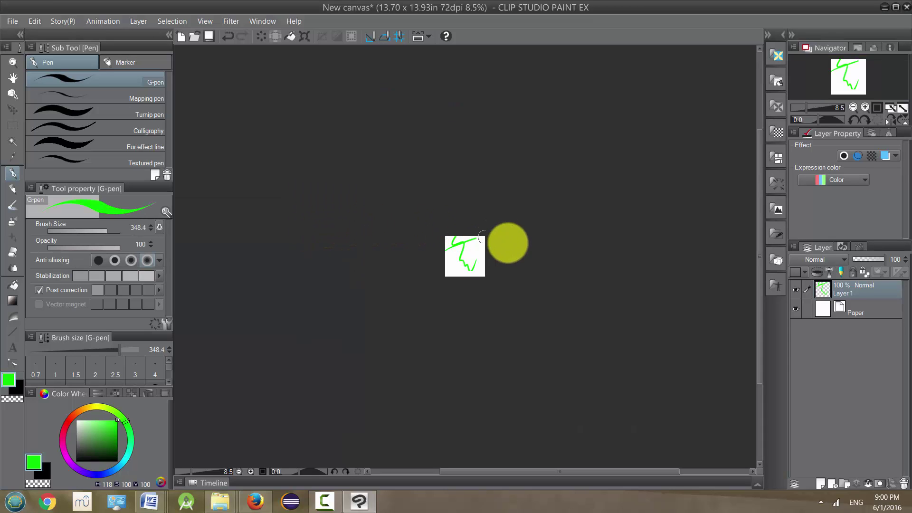
scroll(461, 242, up, 10)
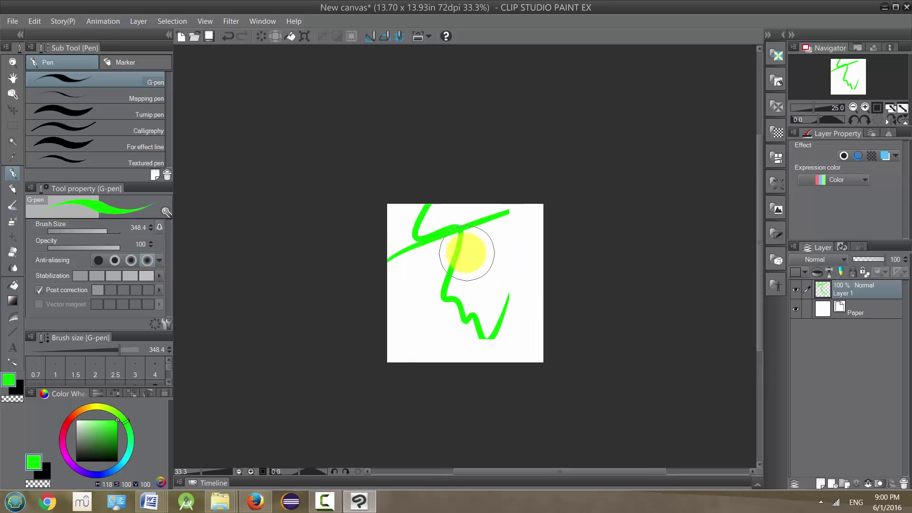
scroll(465, 254, up, 5)
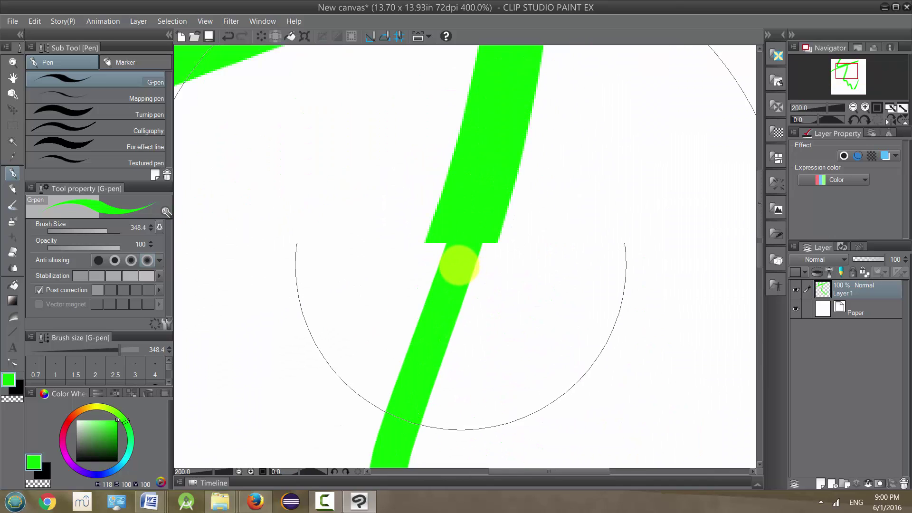
scroll(451, 266, down, 3)
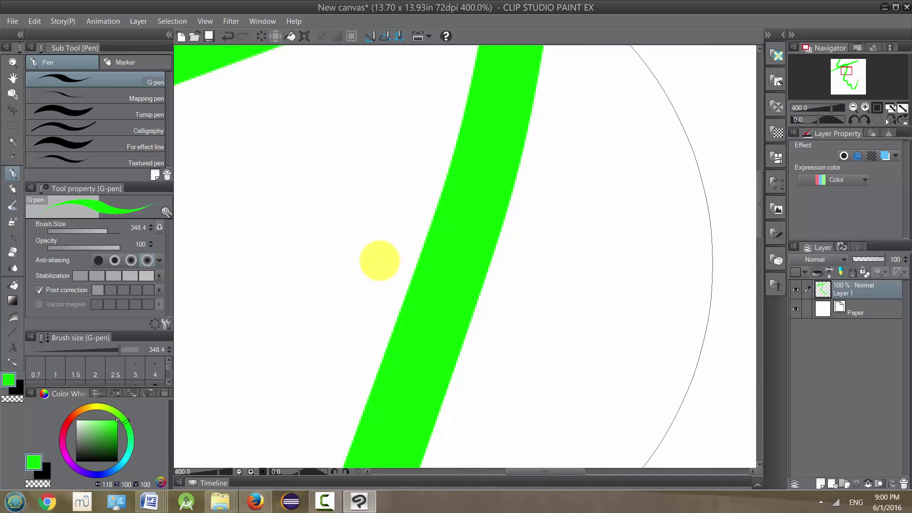
scroll(382, 250, up, 3)
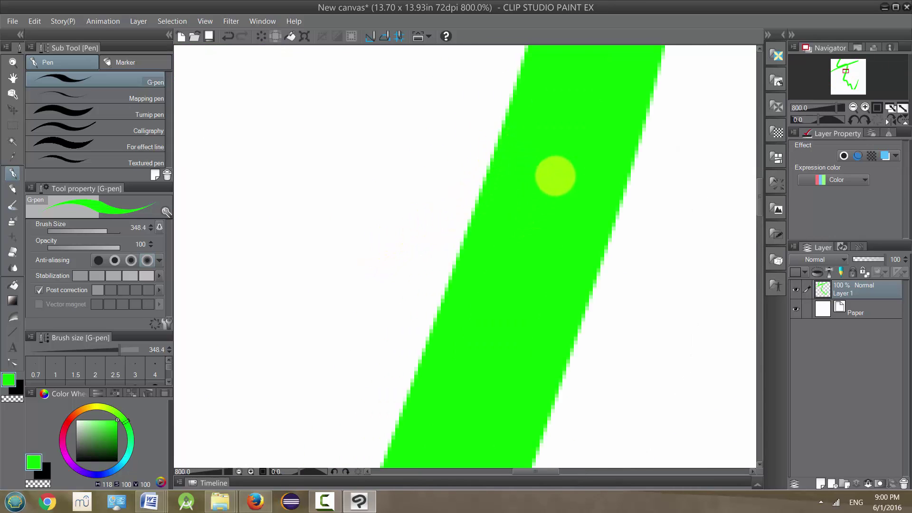
scroll(568, 149, down, 4)
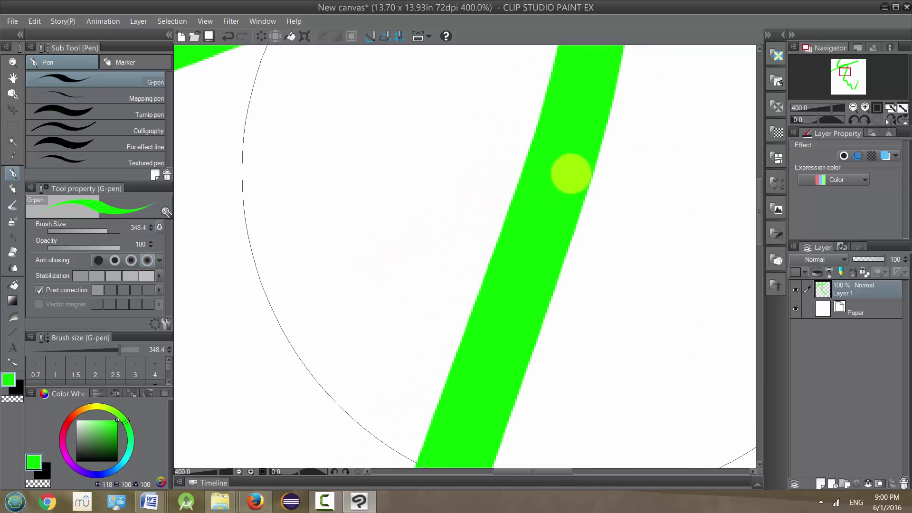
scroll(568, 200, down, 2)
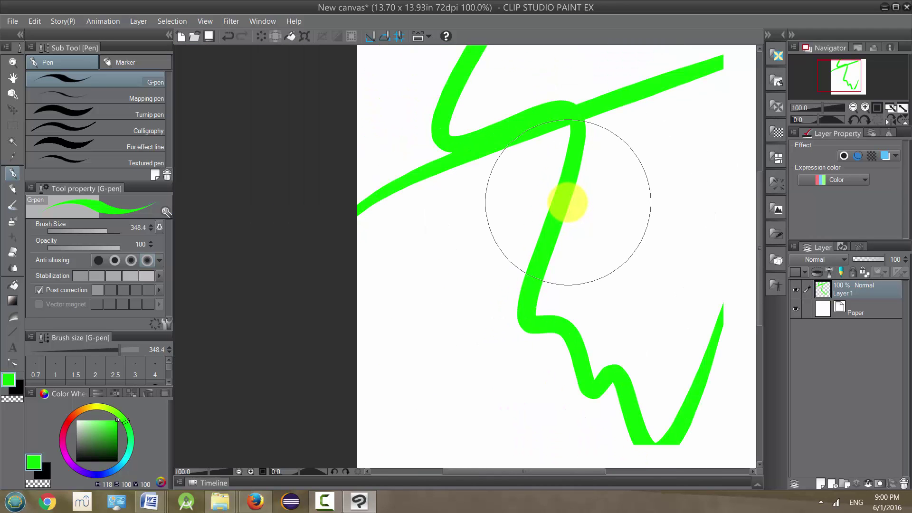
scroll(565, 199, up, 1)
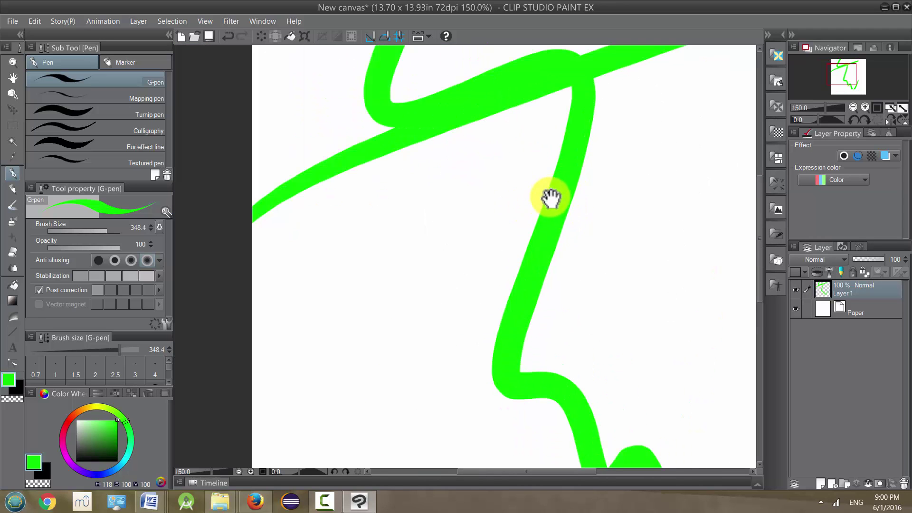
scroll(559, 200, down, 1)
drag(574, 206, 509, 183)
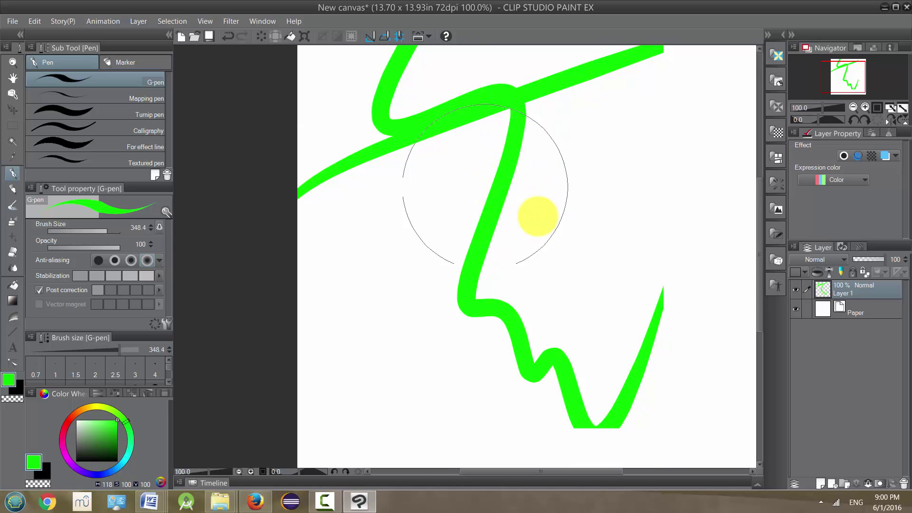